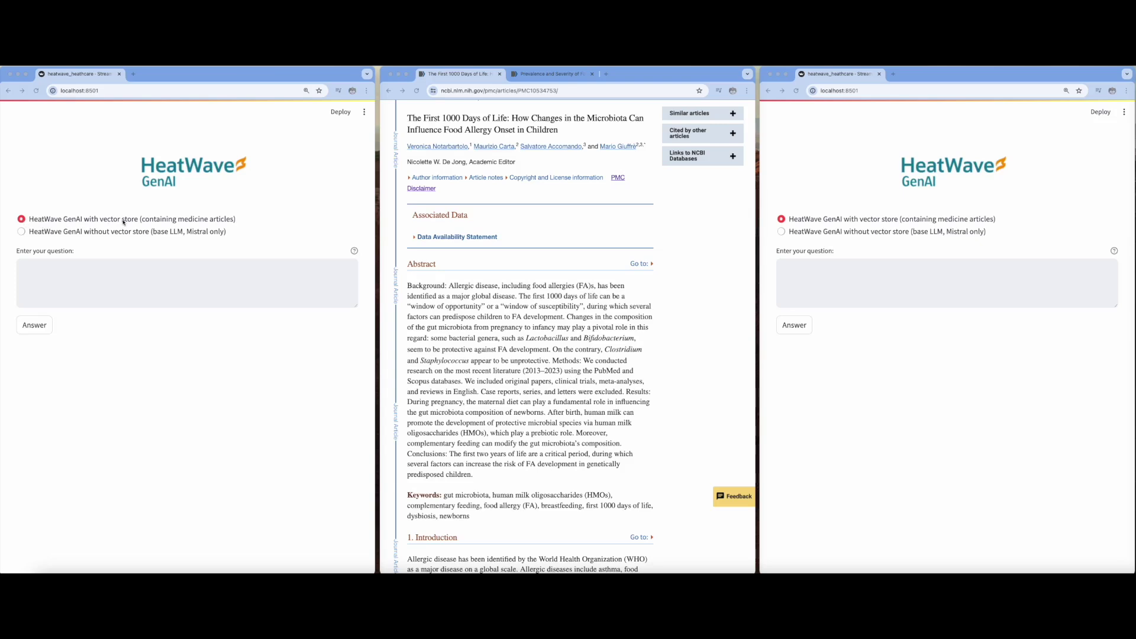
- Switch the right app window to 'HeatWave GenAI without vector store' so it uses base Mistral only
left_click(21, 221)
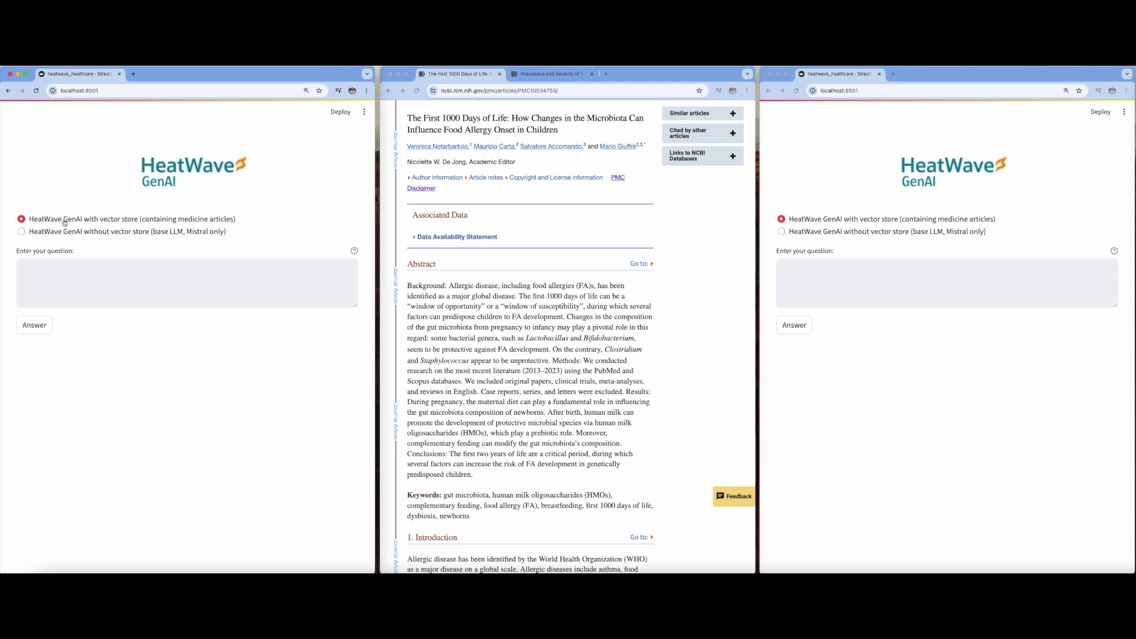
left_click(782, 233)
left_click(783, 233)
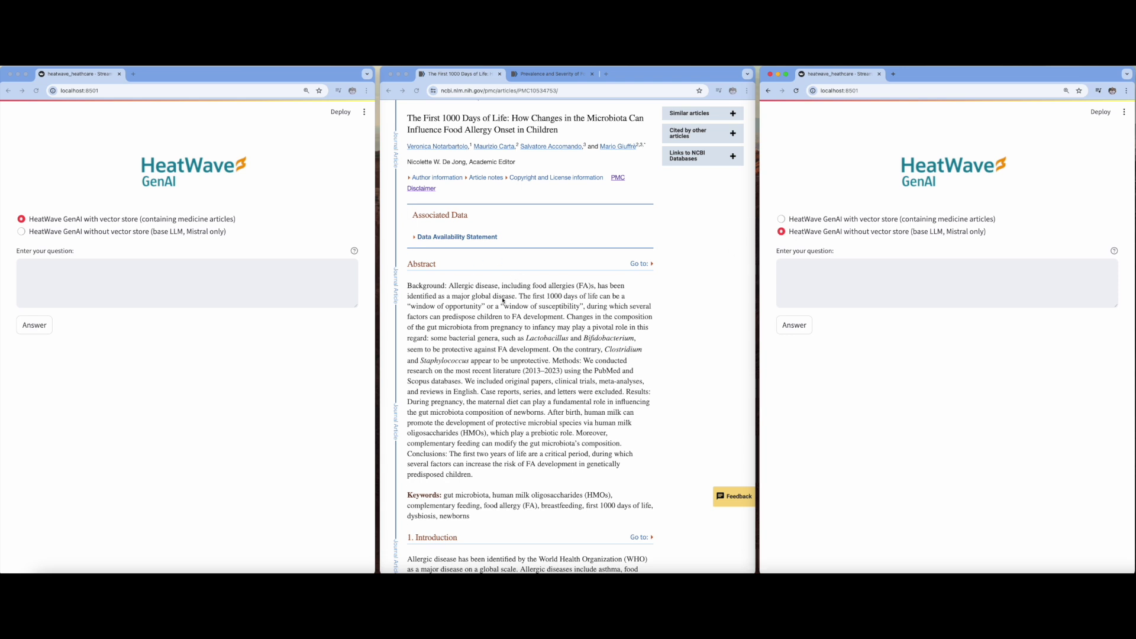
scroll(500, 301, "up", 5)
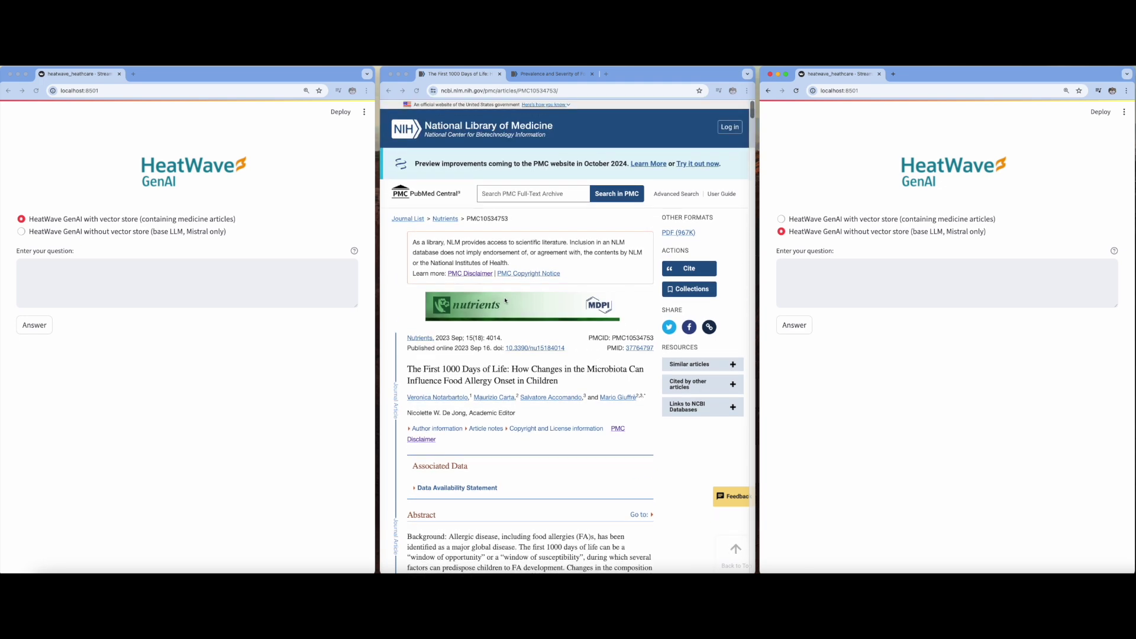
scroll(504, 301, "down", 5)
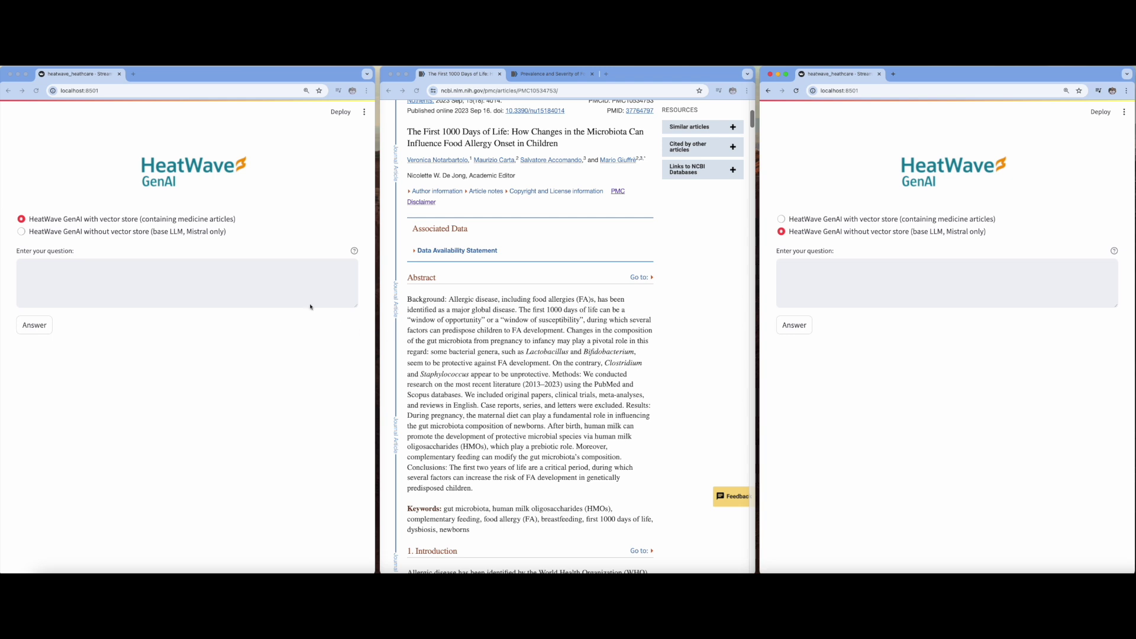
- Ask the vector-store app the critical life stage question and mark 'the first 1000 days of life' and its cited article
left_click(237, 273)
type("What stage of life is critical for the onset of food allergies?")
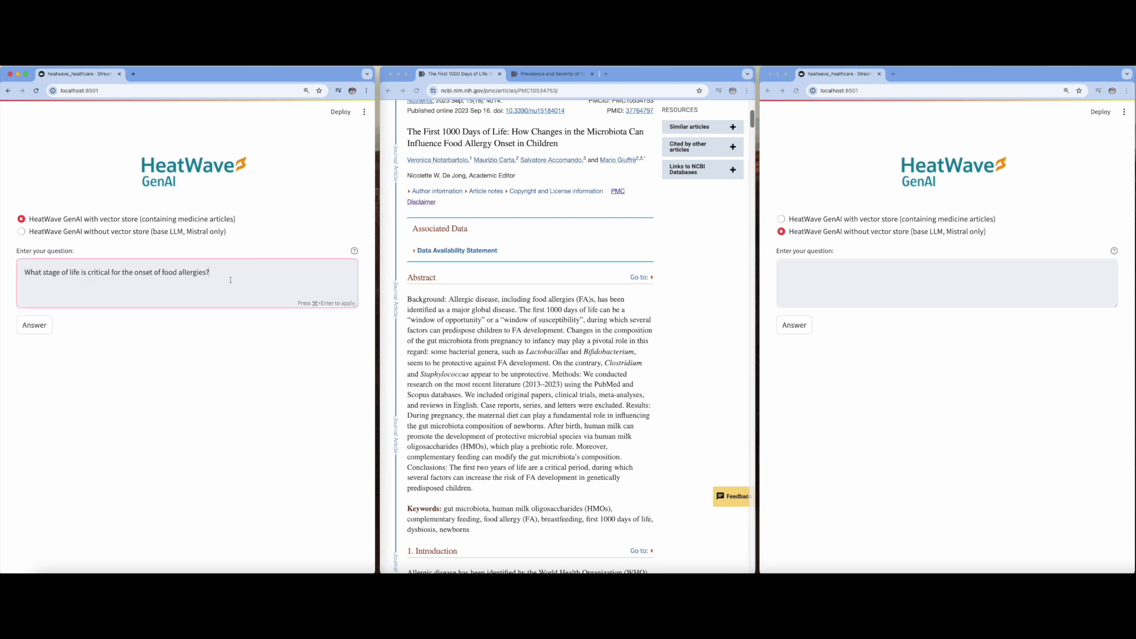
left_click(41, 328)
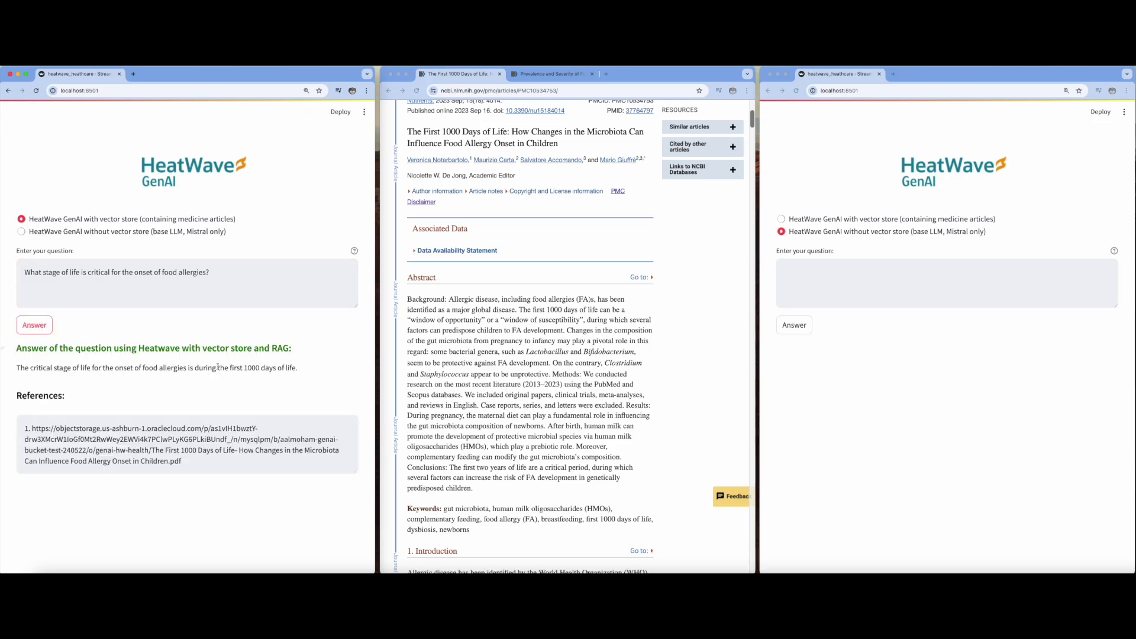
left_click_drag(216, 369, 304, 370)
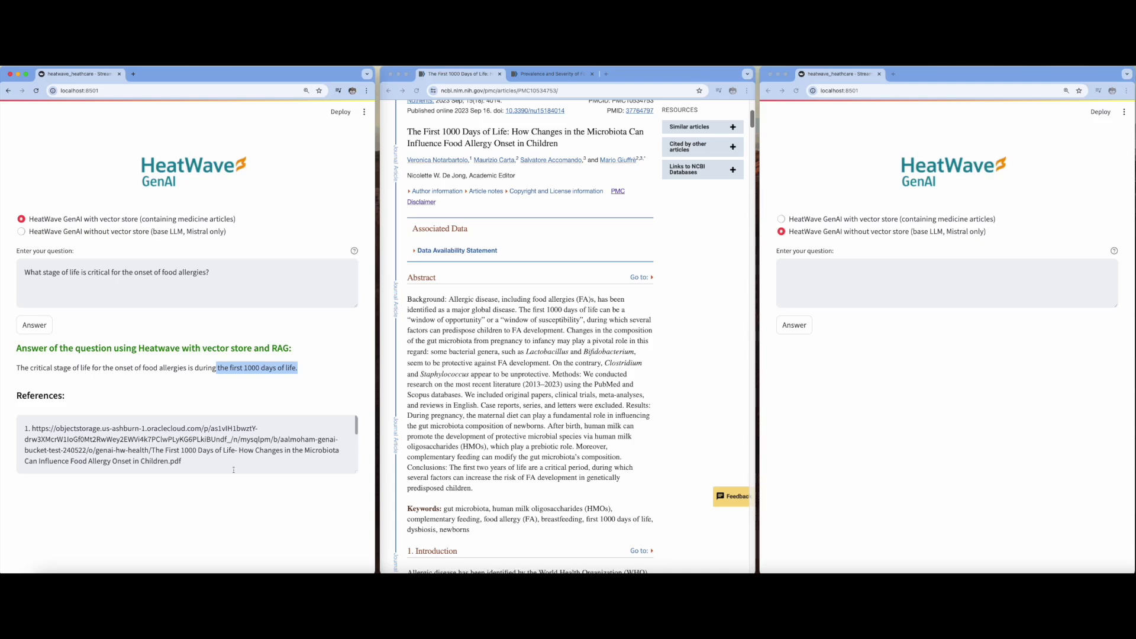
left_click_drag(199, 465, 150, 451)
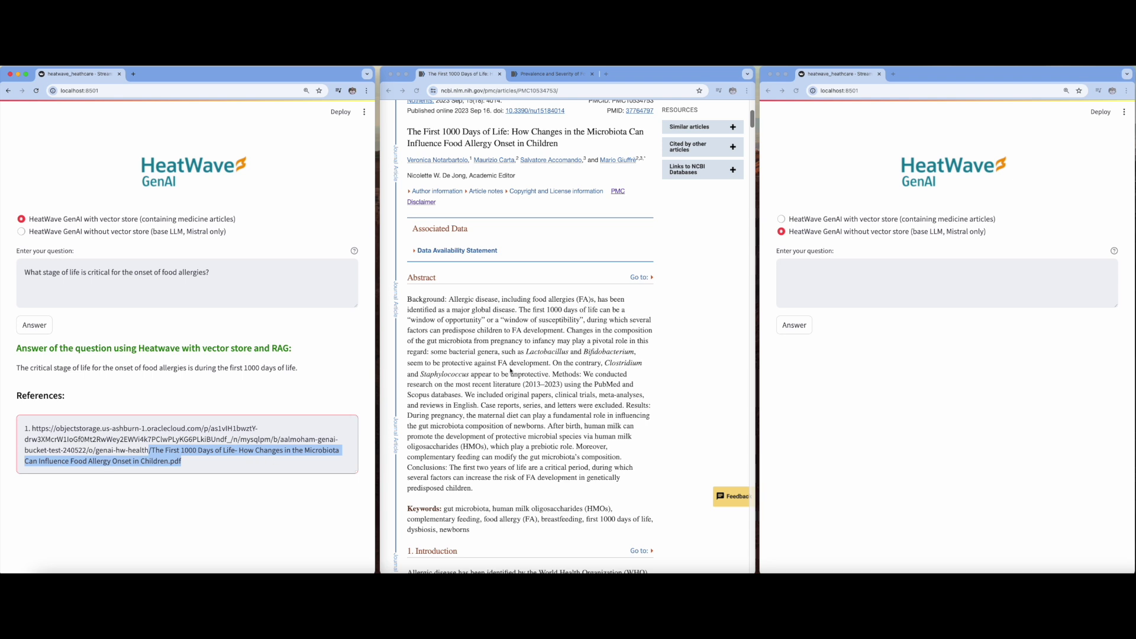
- Highlight the PMC abstract sentence confirming the first 1000 days of life
scroll(523, 340, "up", 3)
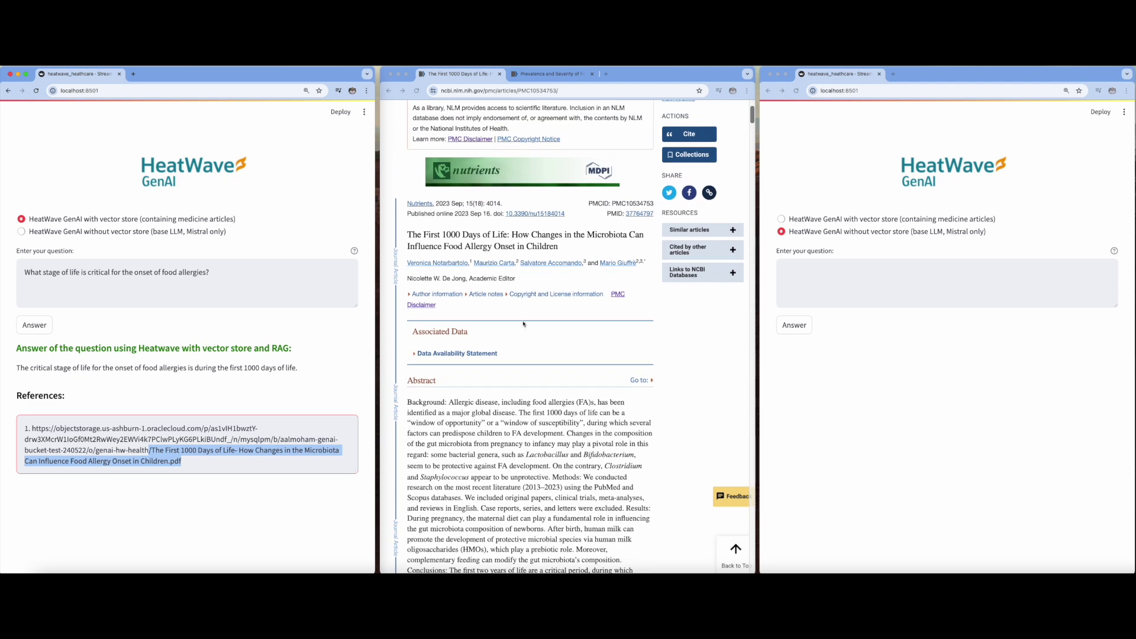
scroll(523, 324, "down", 3)
scroll(524, 323, "up", 2)
left_click(521, 365)
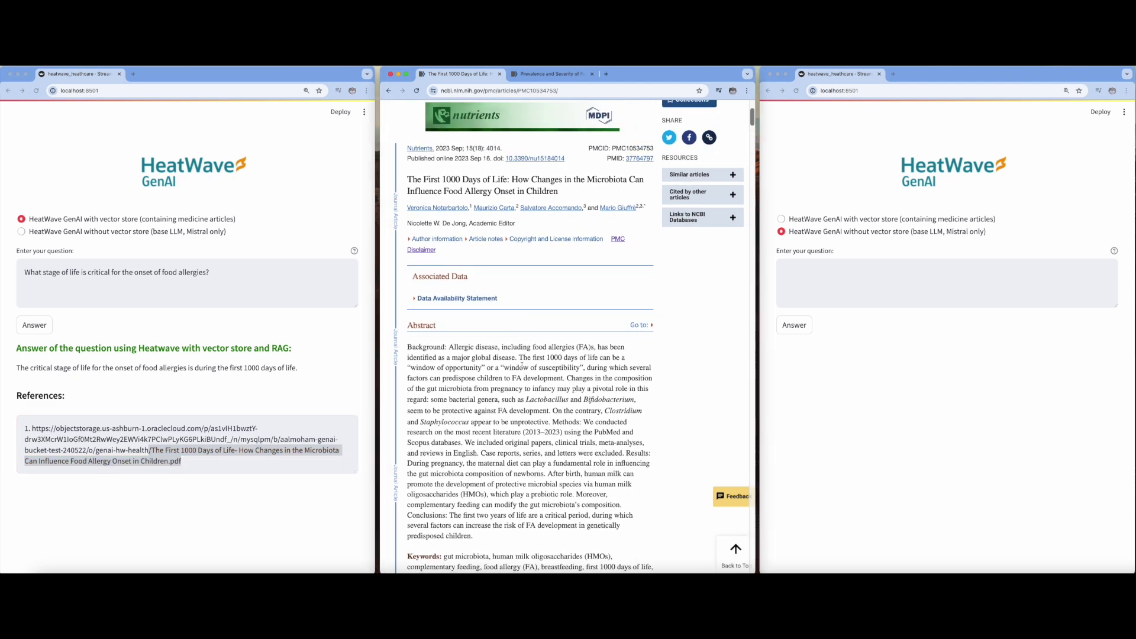
left_click_drag(519, 358, 632, 359)
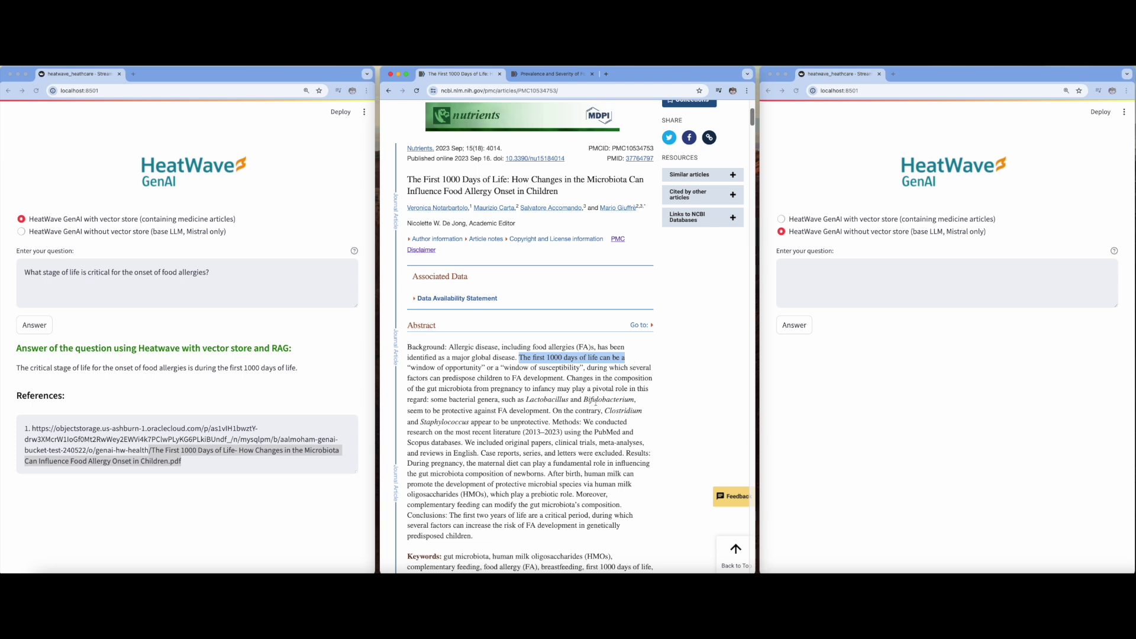
- Ask the no-vector-store app the same question and mark 'but it is most commonly seen in children'
left_click(810, 276)
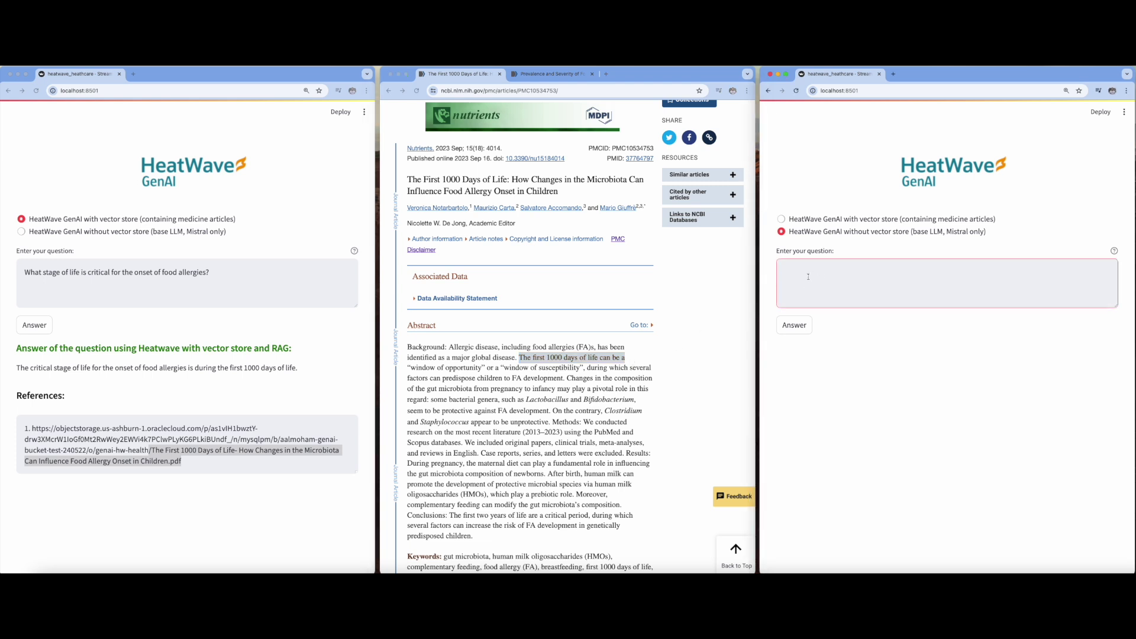
type("What stage of life is critical for the onset of food allergies?")
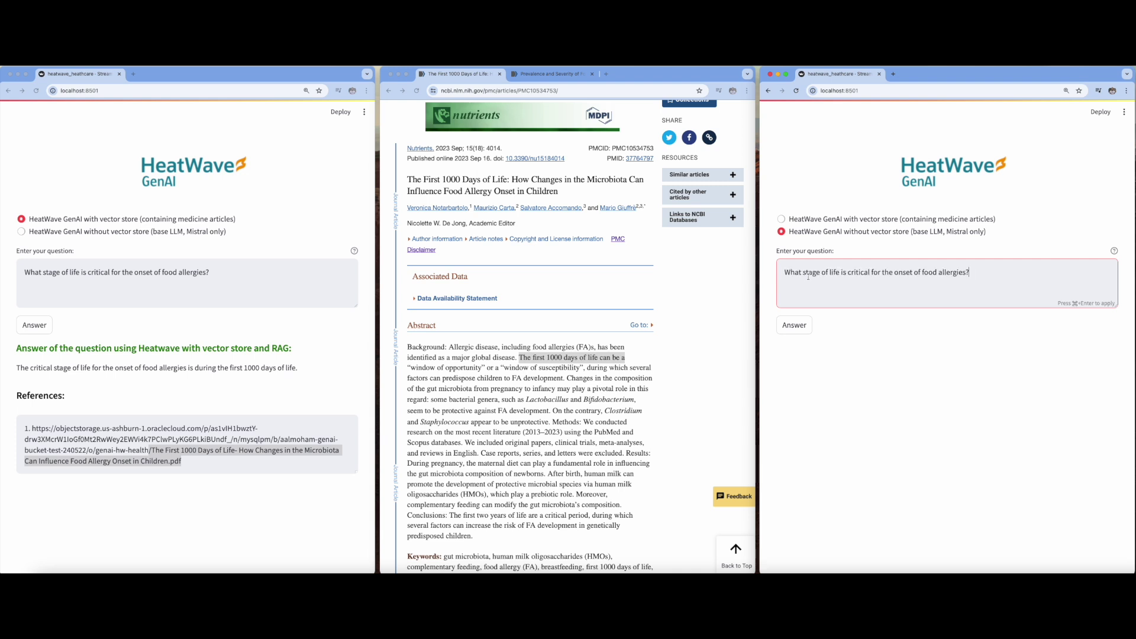
left_click(799, 332)
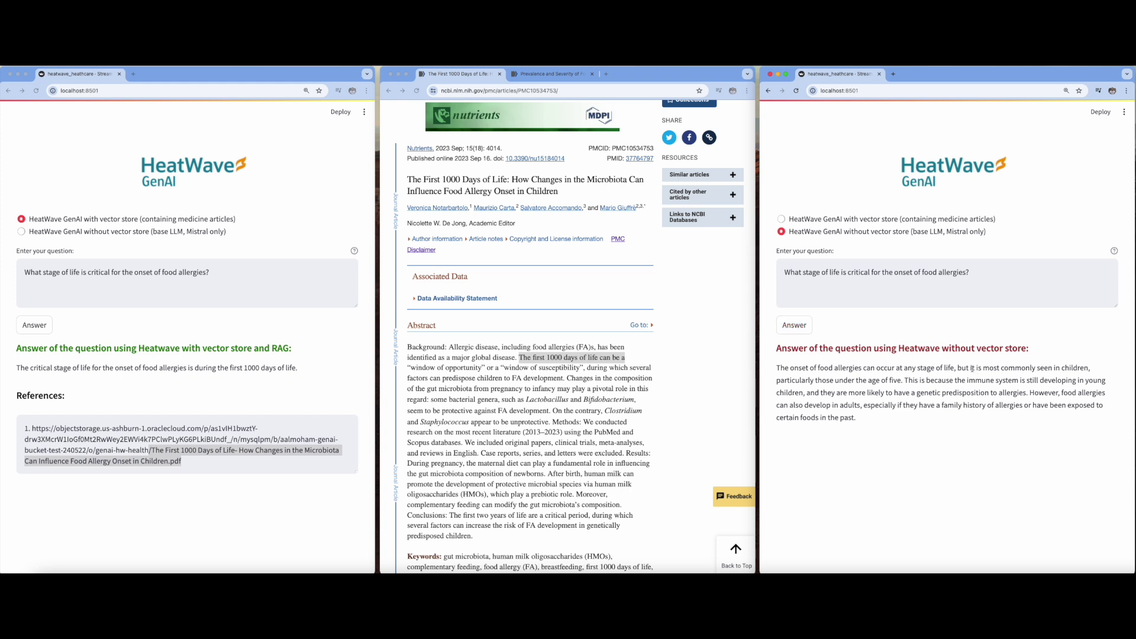
left_click_drag(958, 368, 1097, 373)
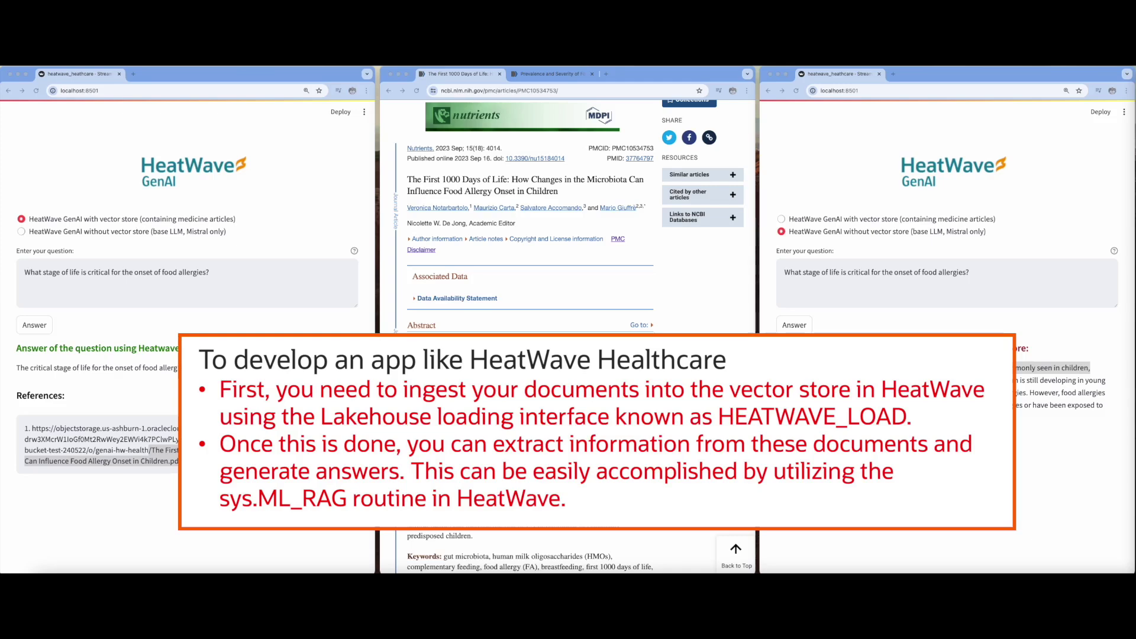
left_click(237, 273)
- Ask the vector-store app the US adults food-allergy percentage, marking 10.8%, and bring up the PubMed source
left_click_drag(238, 273, 28, 264)
type("What percentage of US adults are food allergic?")
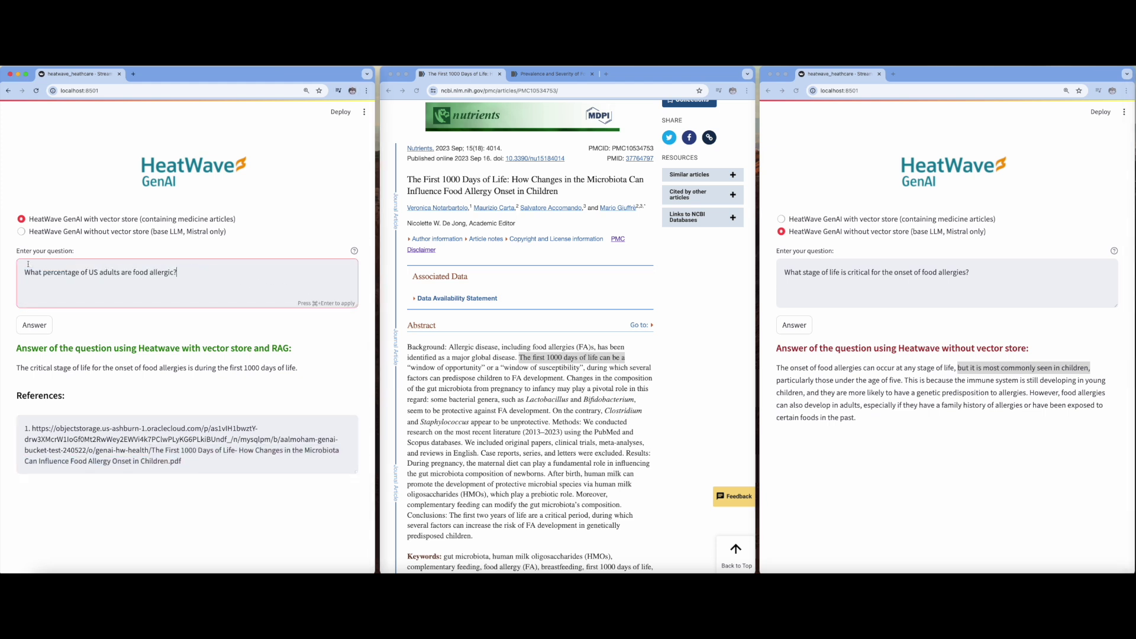
left_click(45, 326)
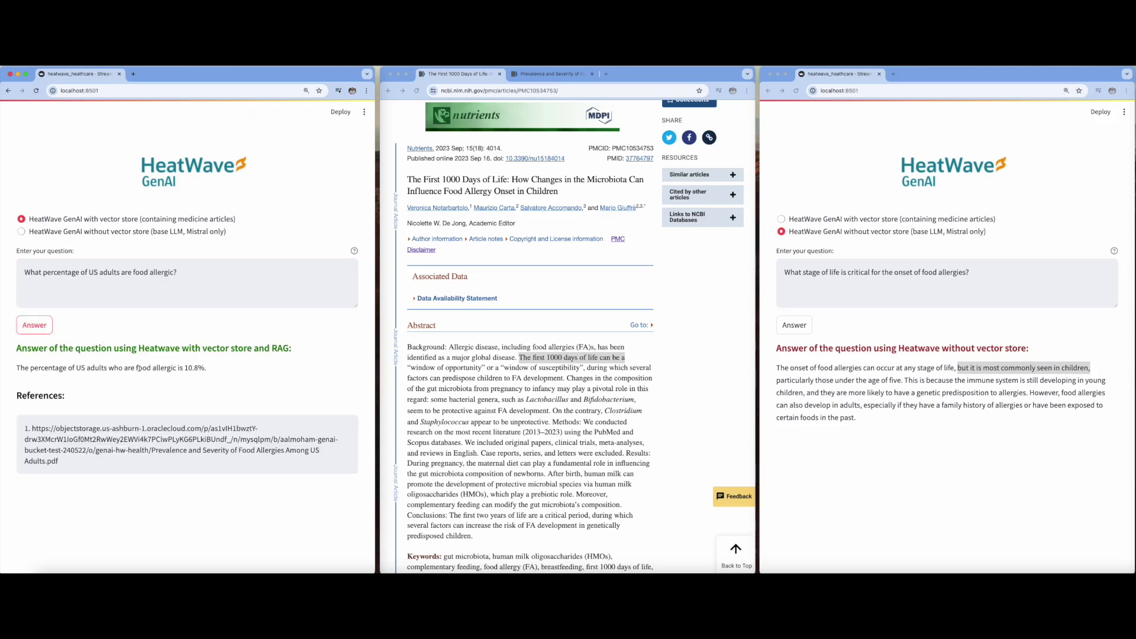
left_click_drag(139, 368, 210, 371)
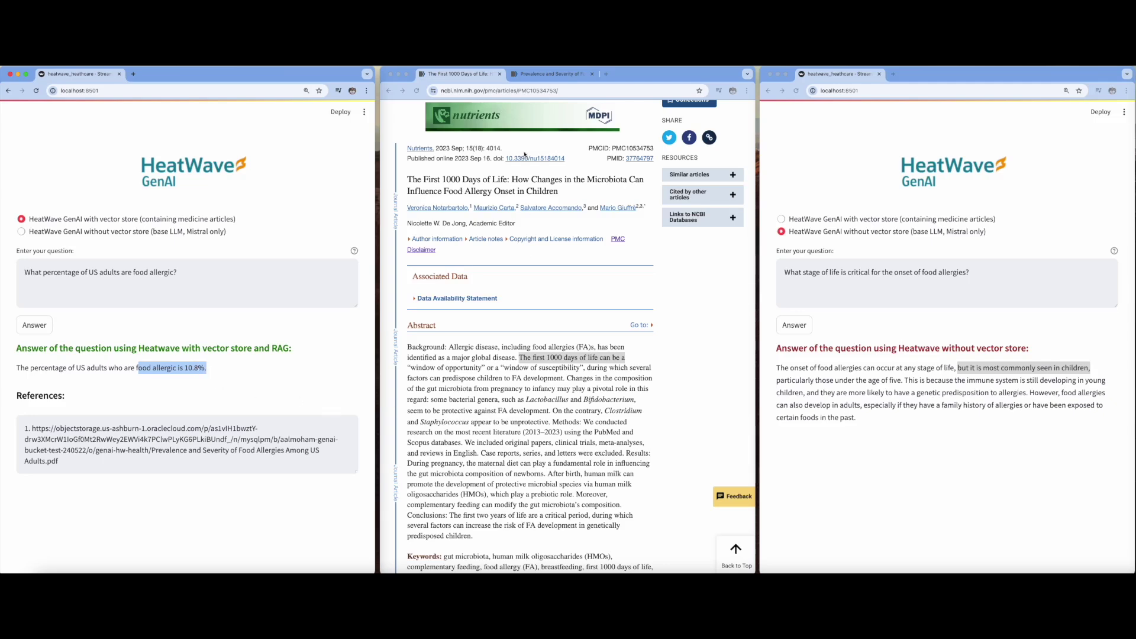
left_click(561, 77)
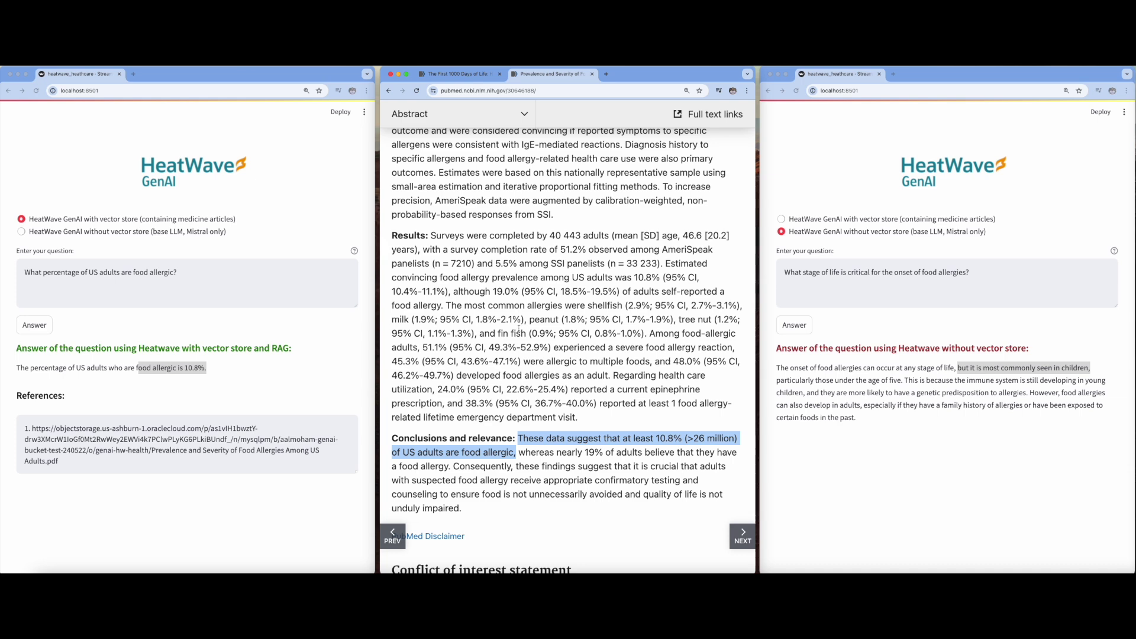
- Highlight the PubMed Conclusions sentence 'These data suggest that at least 10.8%'
scroll(518, 325, "up", 5)
scroll(518, 325, "down", 5)
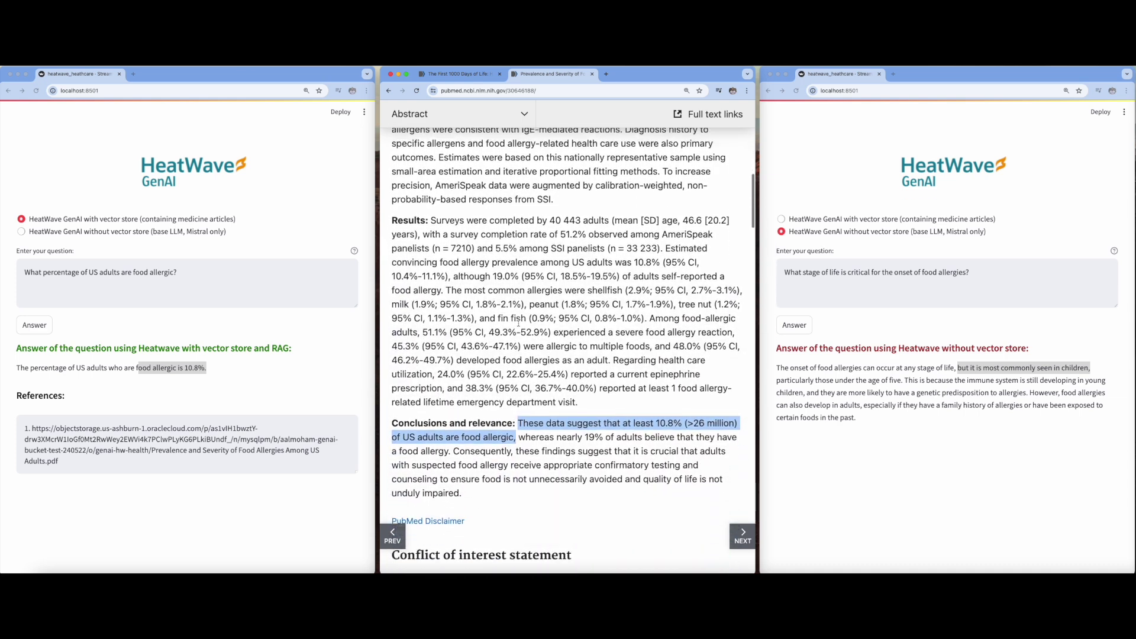
left_click(529, 426)
left_click_drag(526, 419, 687, 418)
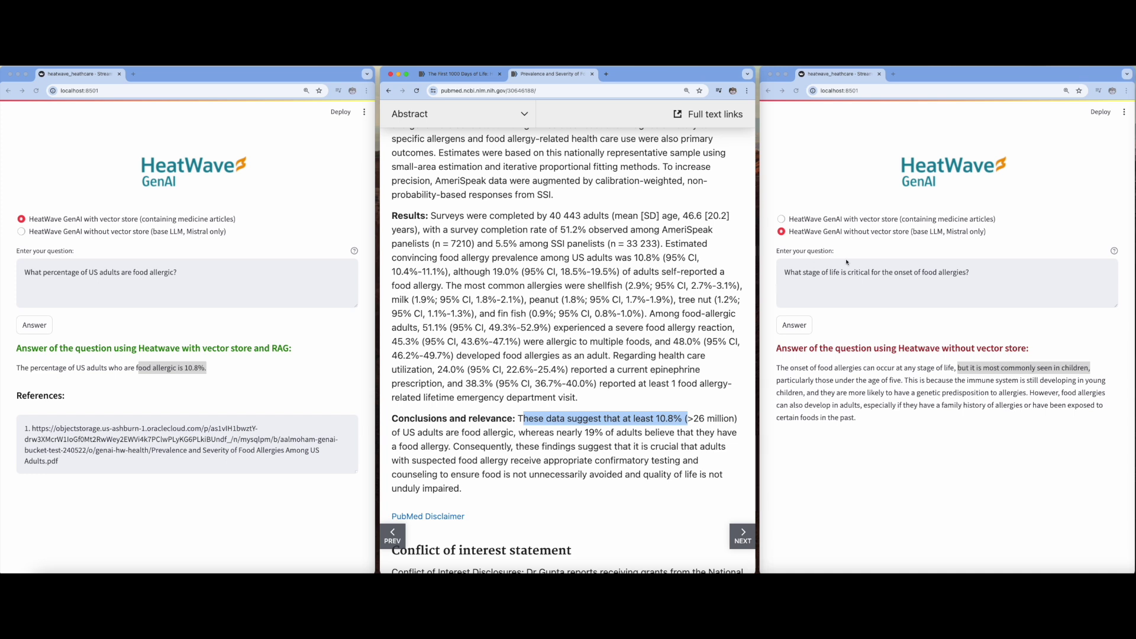
- Ask the no-vector-store app the US adults percentage question and mark its 'approximately 5.6%' answer
left_click(864, 276)
left_click_drag(973, 273, 777, 272)
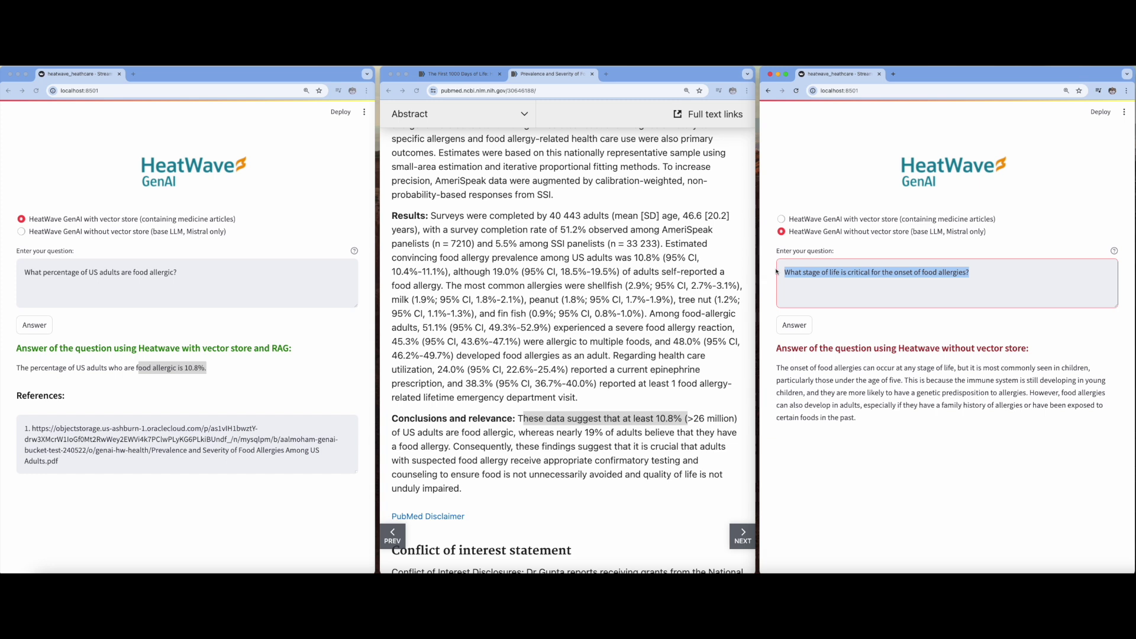
type("What percentage of US adults are food allergic?")
left_click(794, 327)
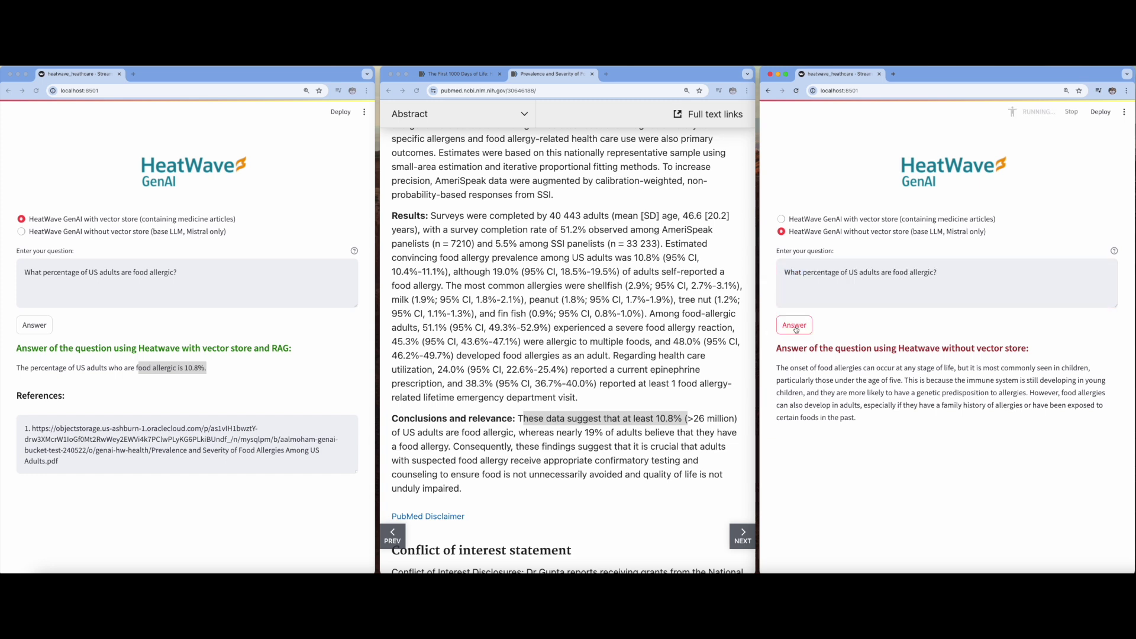
left_click_drag(1041, 368, 1116, 368)
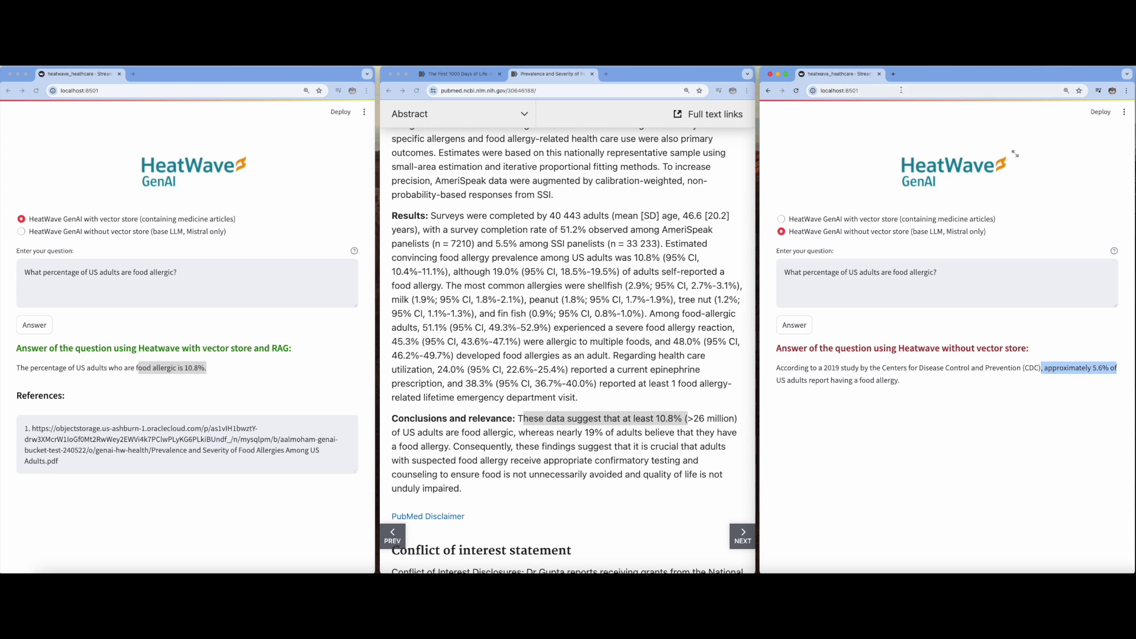
- Google the US adults food-allergy percentage question in a new browser tab
left_click(893, 73)
left_click(875, 88)
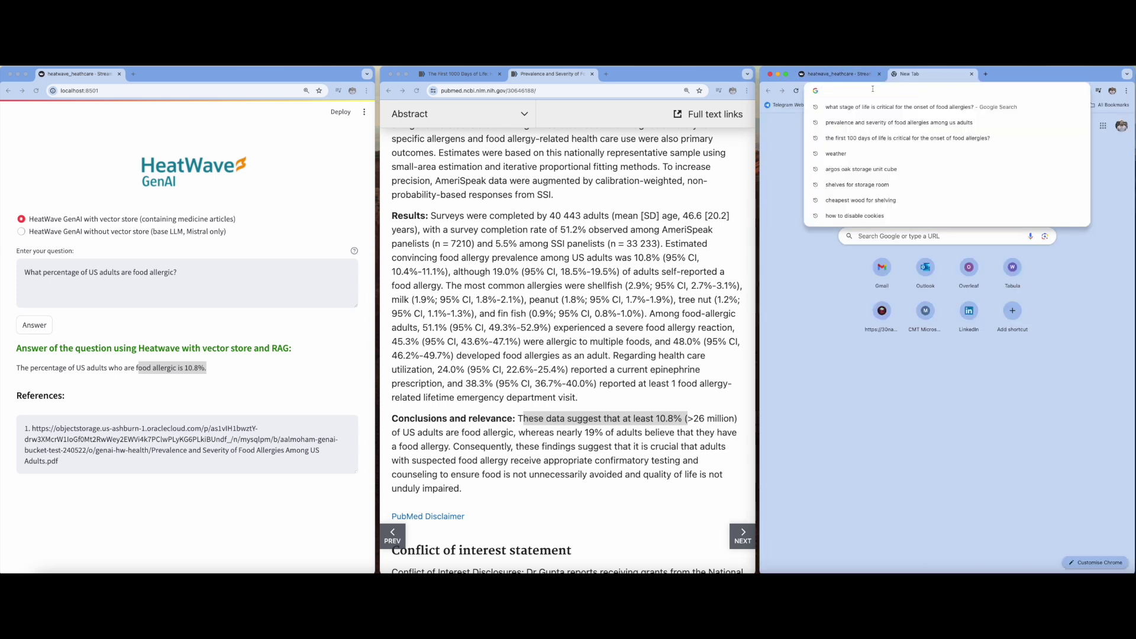
type("What percentage of US adults are food allergic?")
key("Return")
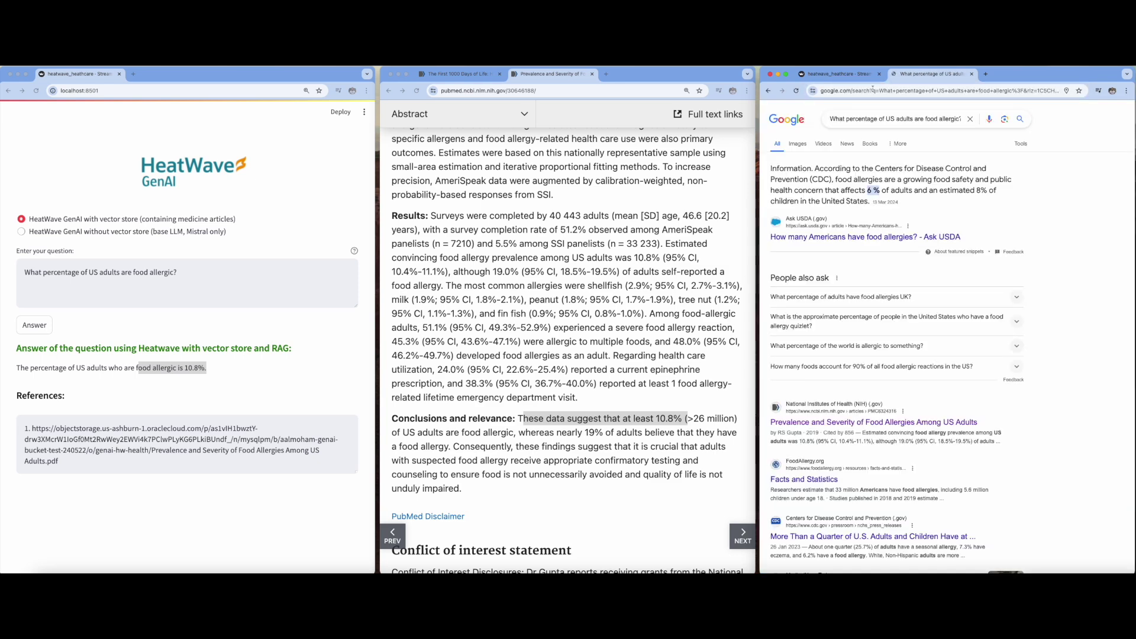